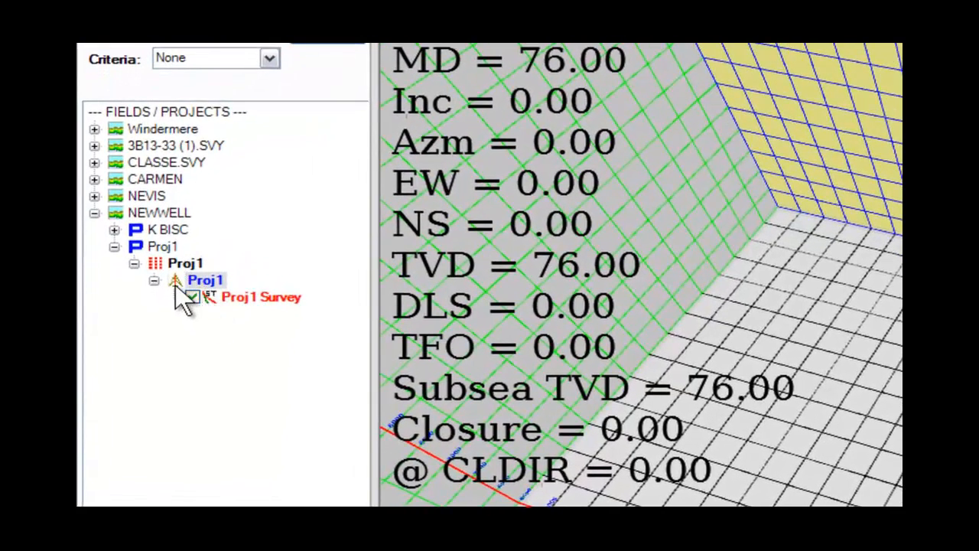
Step: Add a new well path named Prop to the Proj1 slot with survey type PROPOSAL
right_click(182, 281)
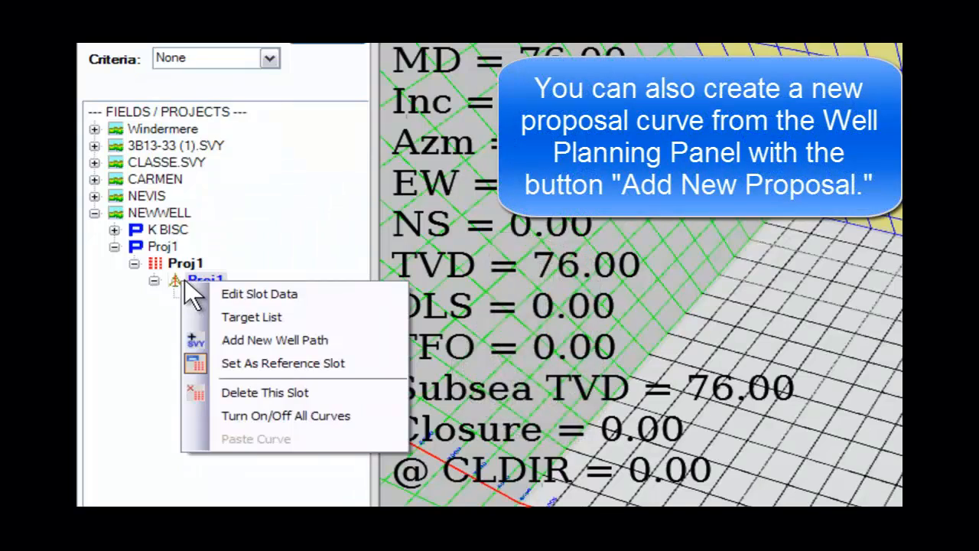
click(260, 340)
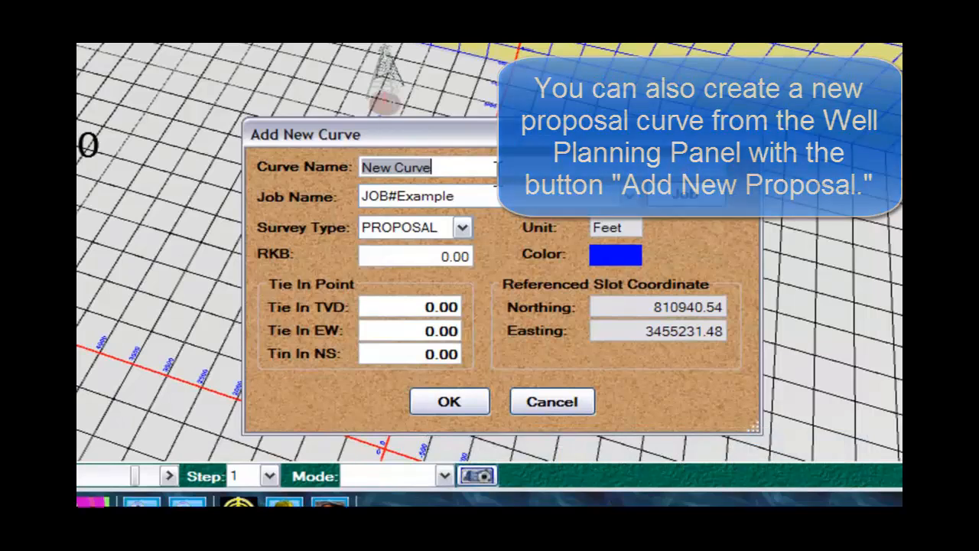
text(Prop)
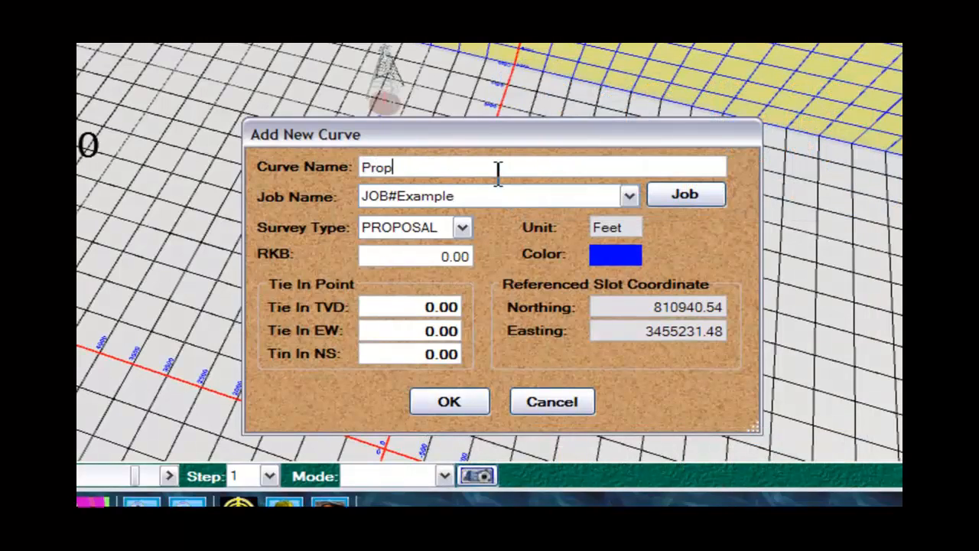
key(Tab)
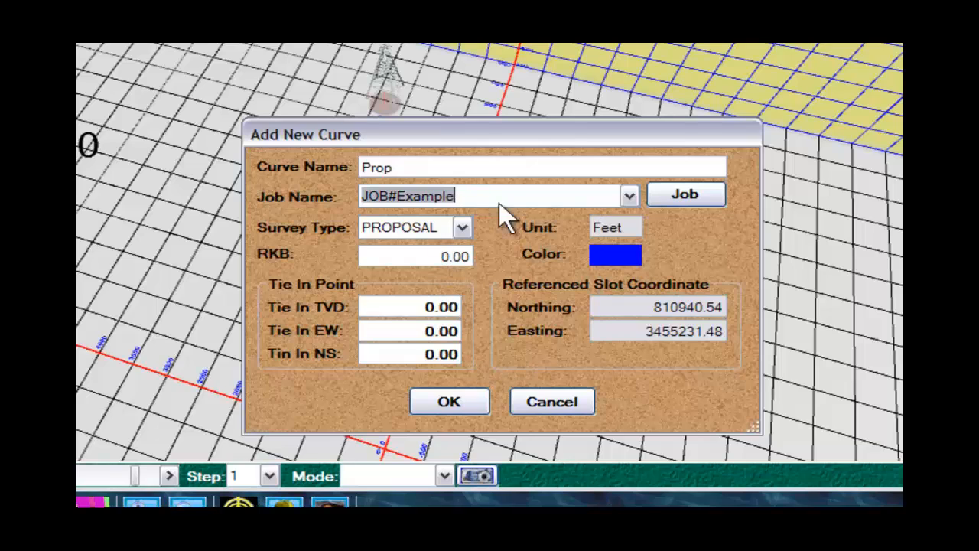
click(465, 405)
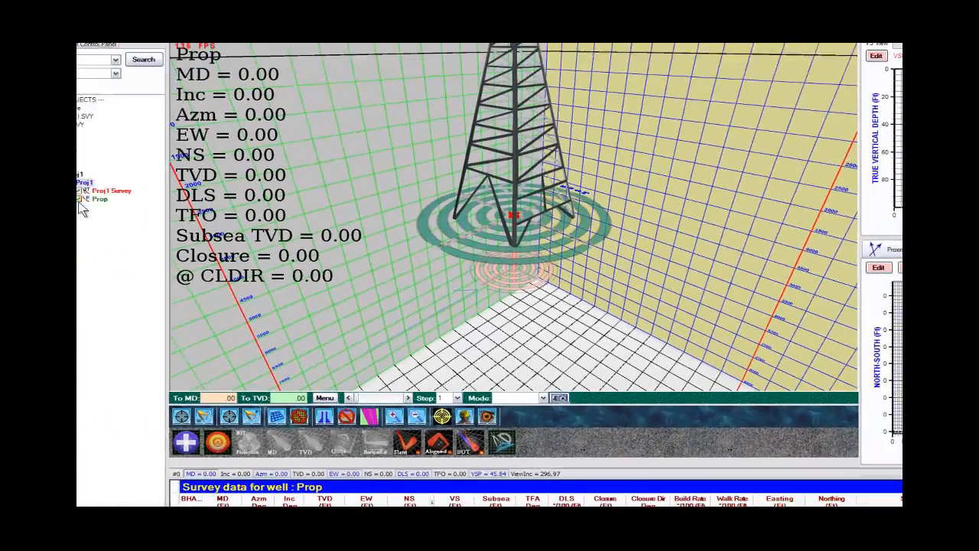
Step: Open the target list for the Prop curve and name the new target PBHL
drag(544, 321, 553, 295)
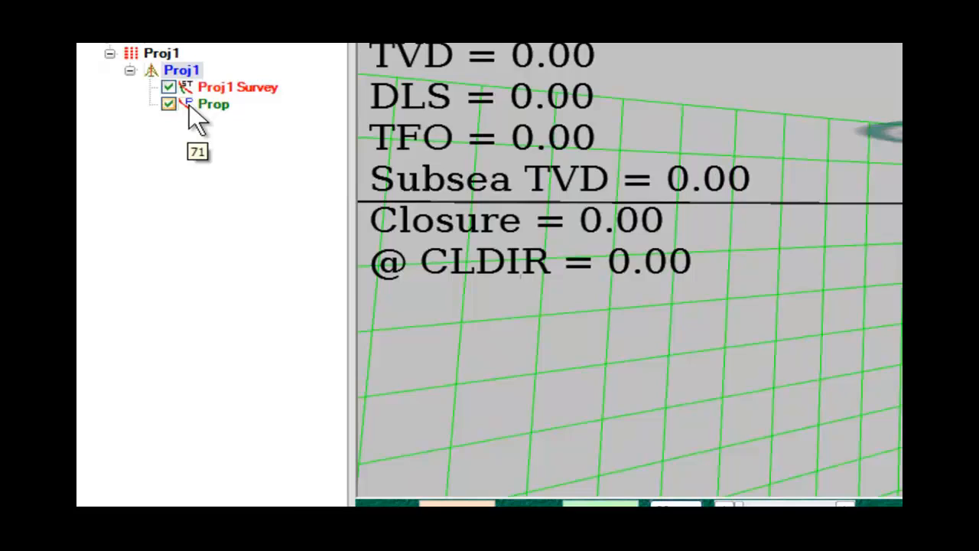
right_click(189, 107)
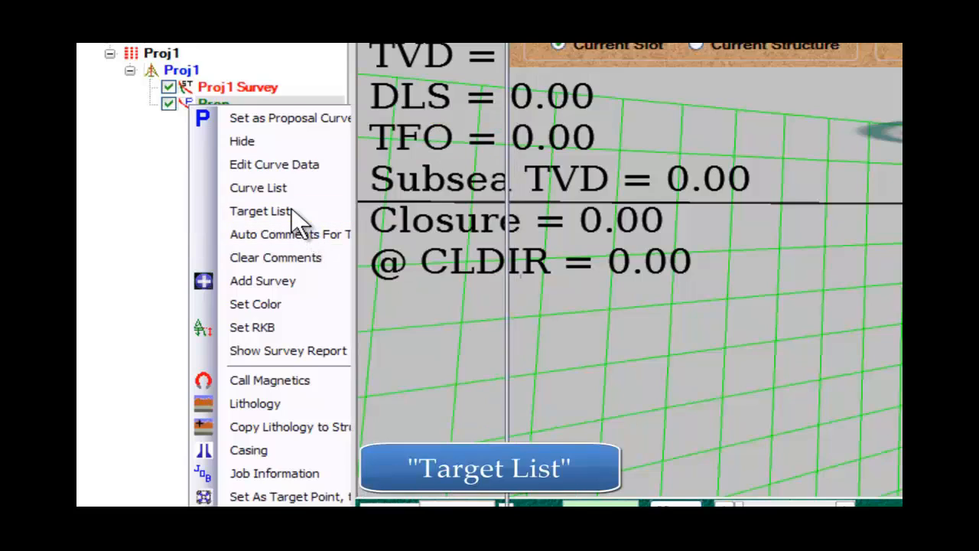
click(292, 210)
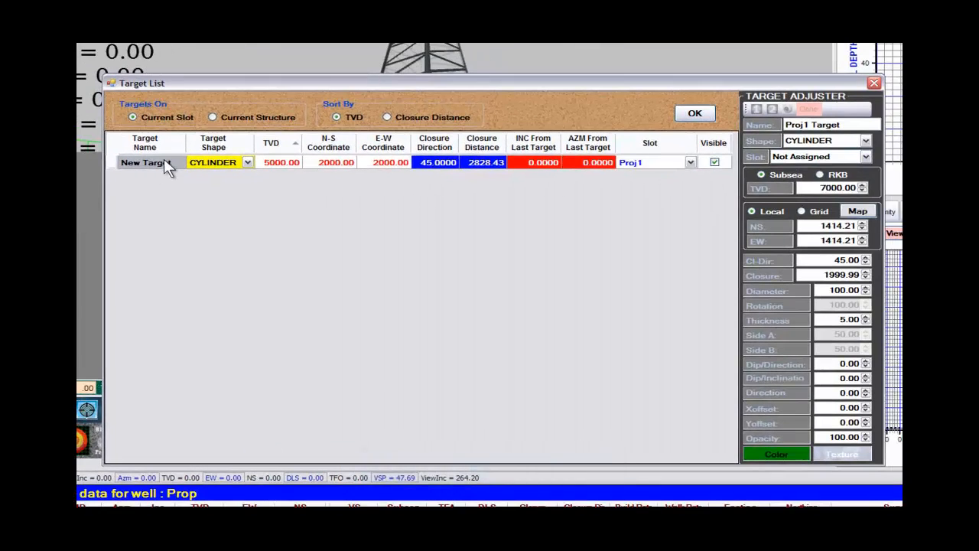
click(164, 162)
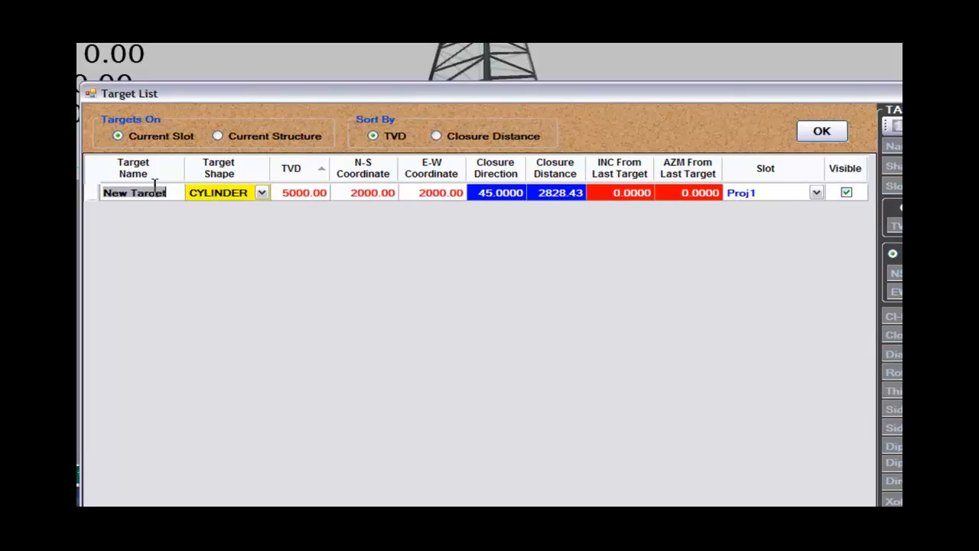
text(PBHL)
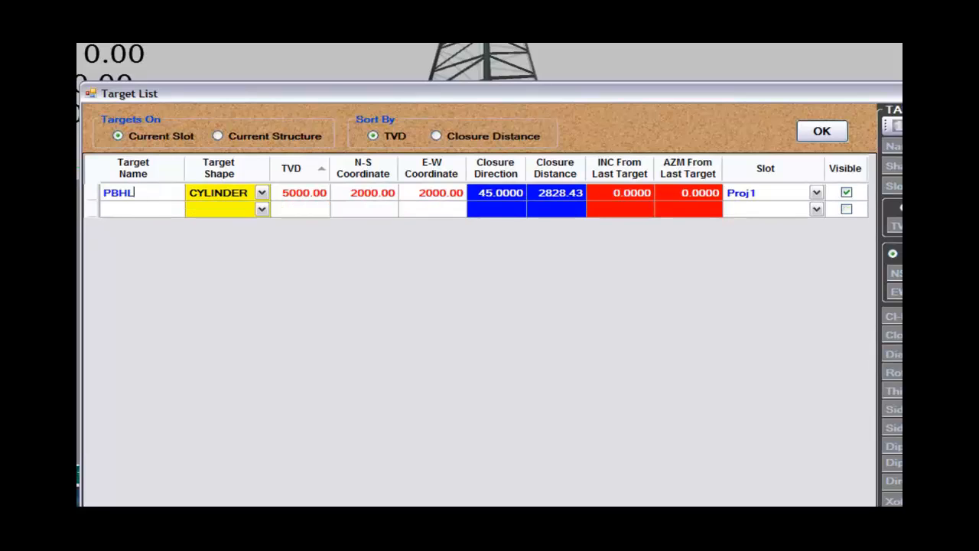
key(Tab)
Step: Set the PBHL target's TVD to 8500, closure direction to 46.7 and closure distance to 3000, and accept the target list
click(283, 194)
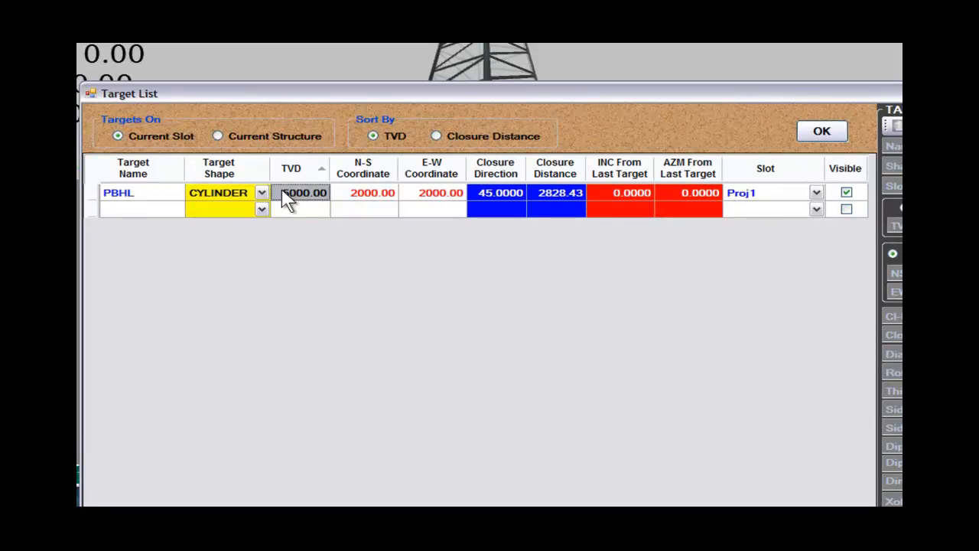
text(8500)
key(Tab)
key(Tab)
key(Tab)
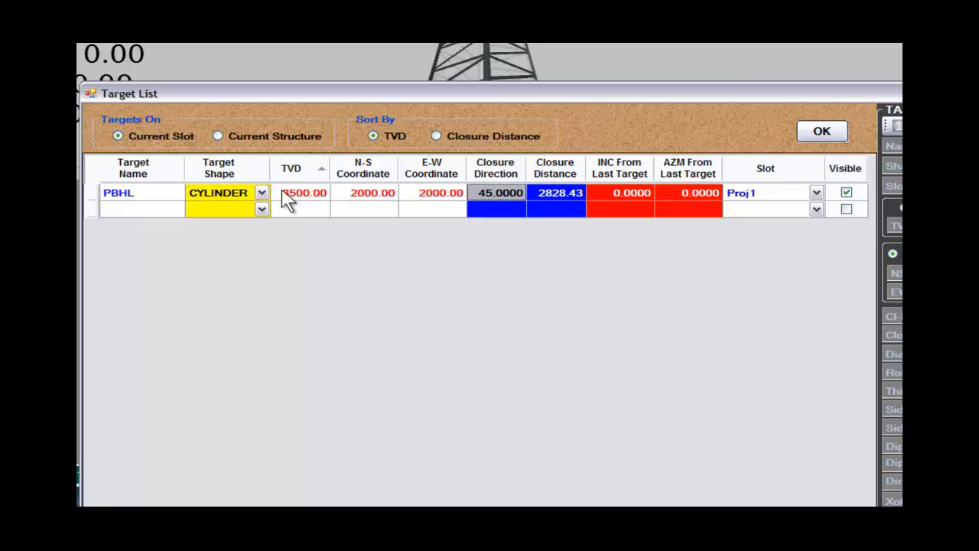
text(46.7)
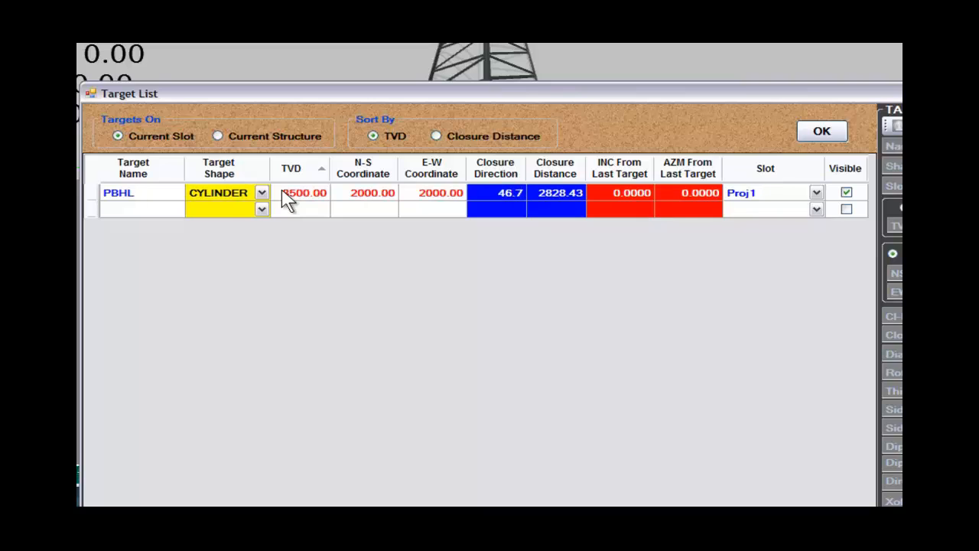
key(Tab)
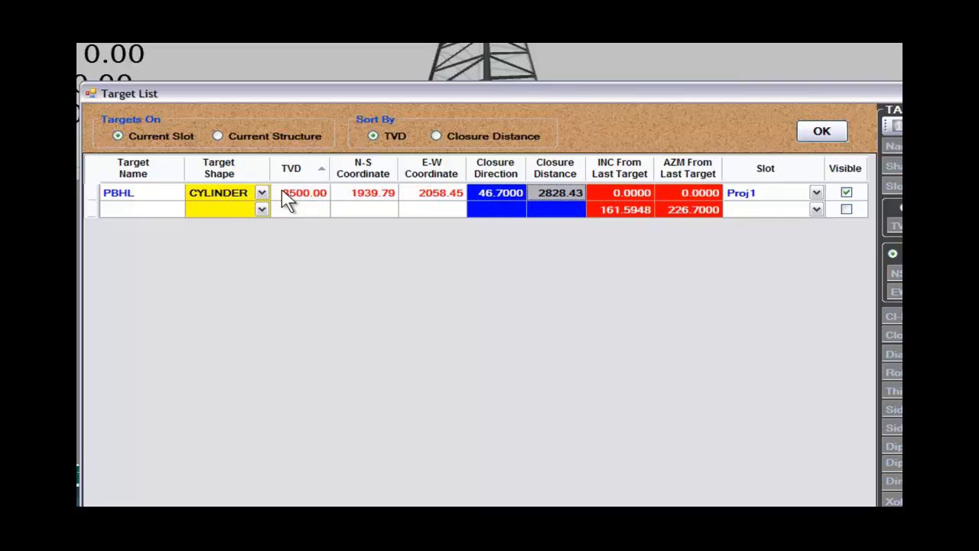
text(3000)
key(Tab)
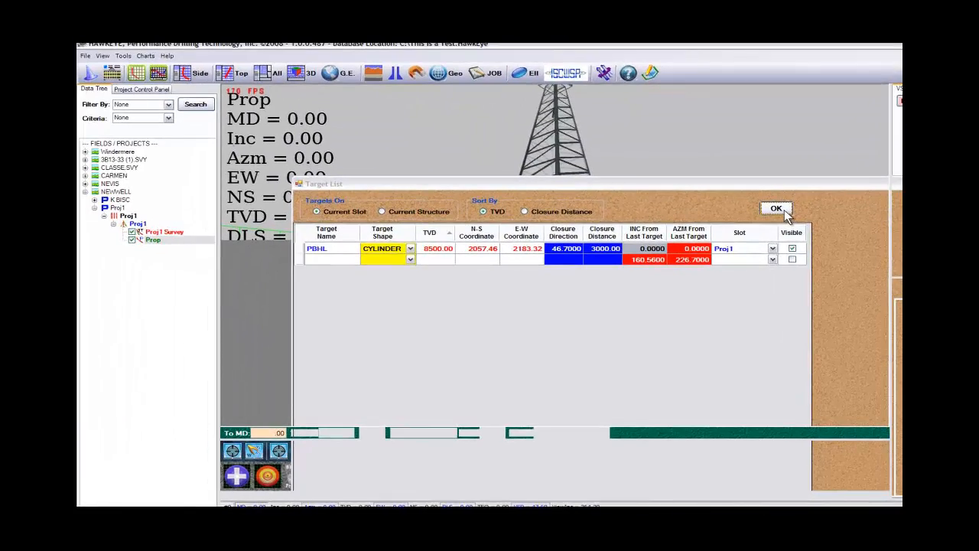
click(776, 208)
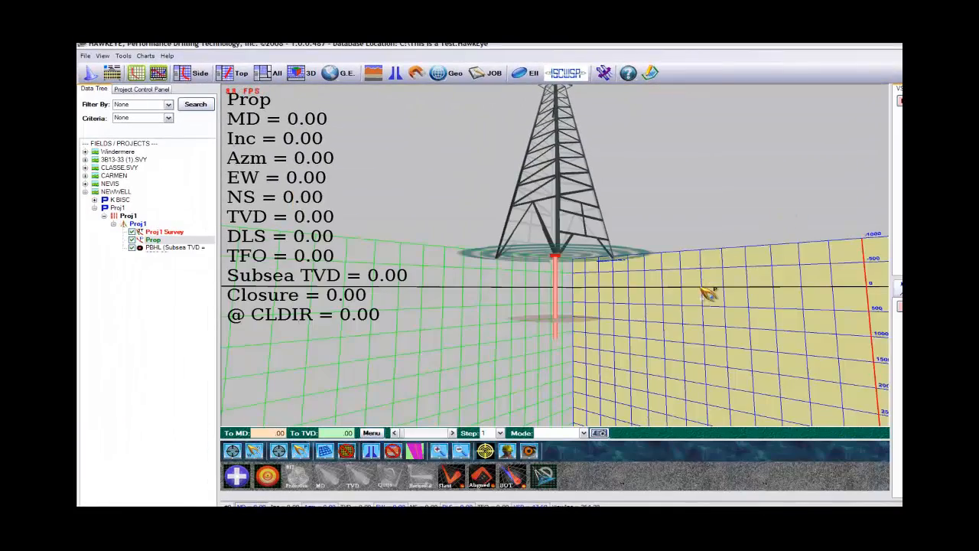
Step: Enter well planning mode for the Prop curve and load the Default Slant profile
scroll(708, 321, up, 3)
drag(705, 348, 744, 415)
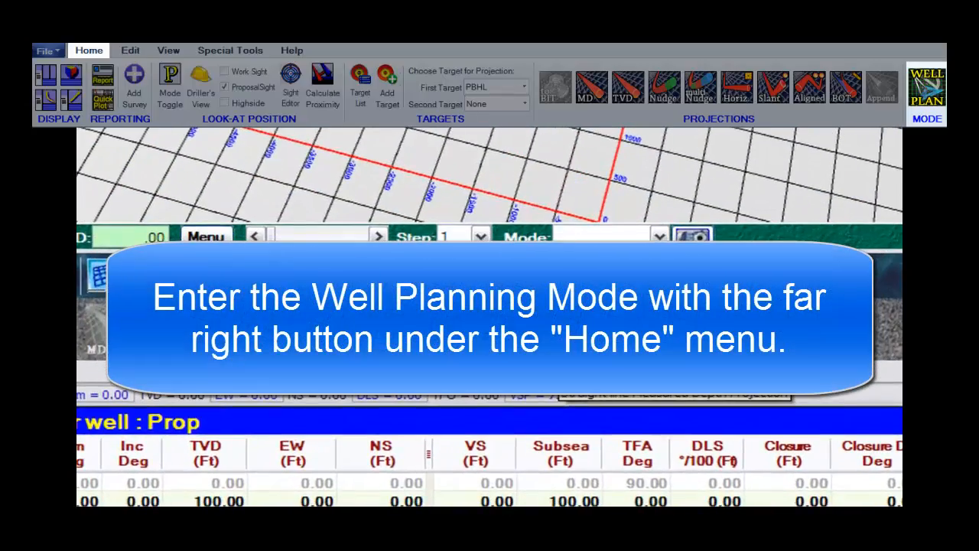
click(558, 354)
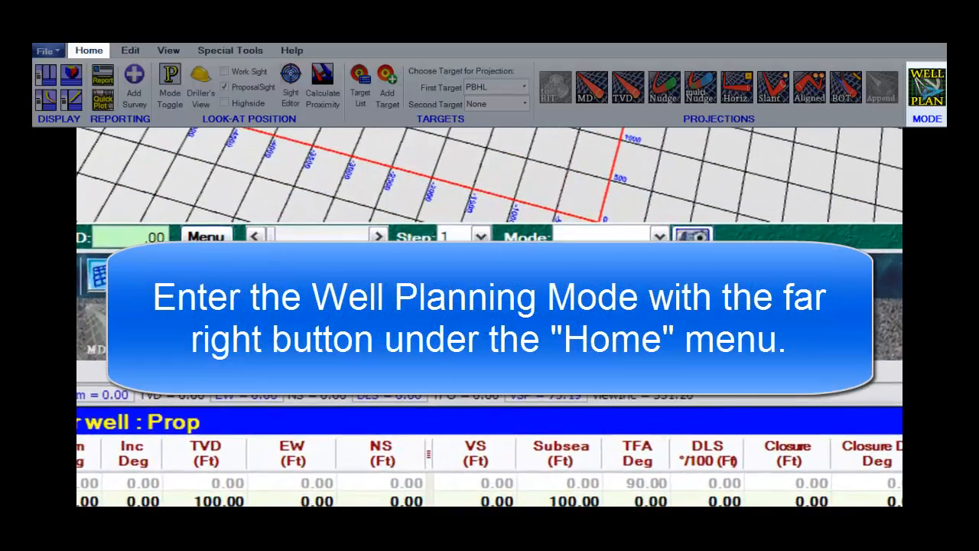
click(422, 312)
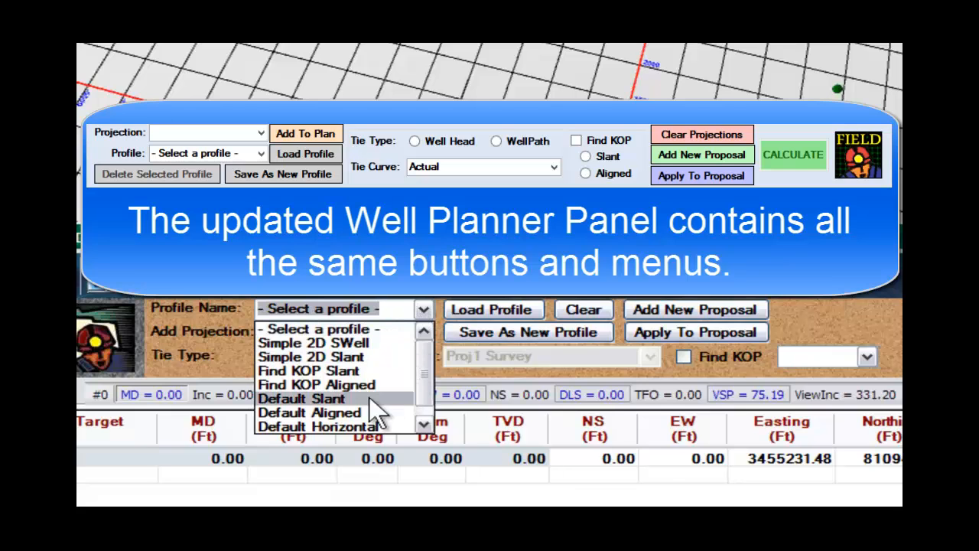
click(352, 400)
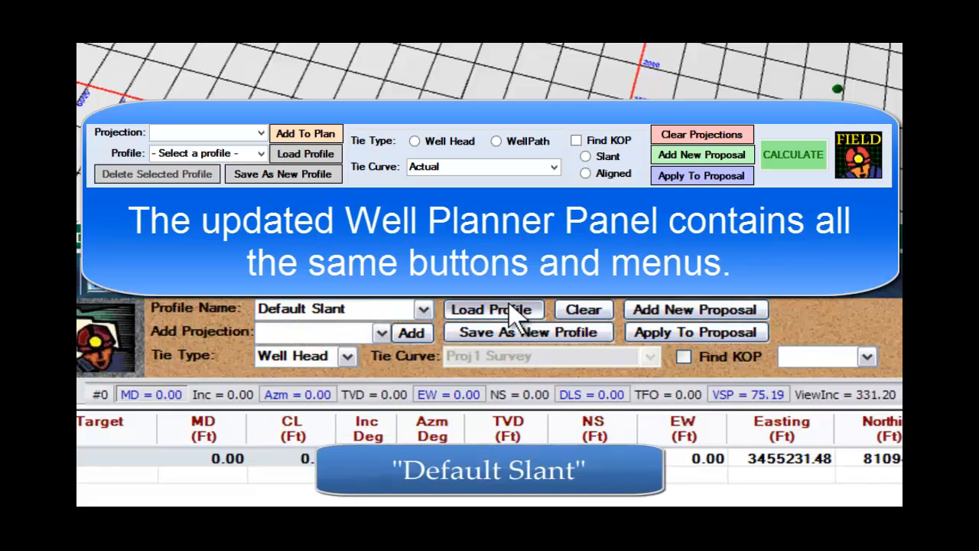
click(360, 451)
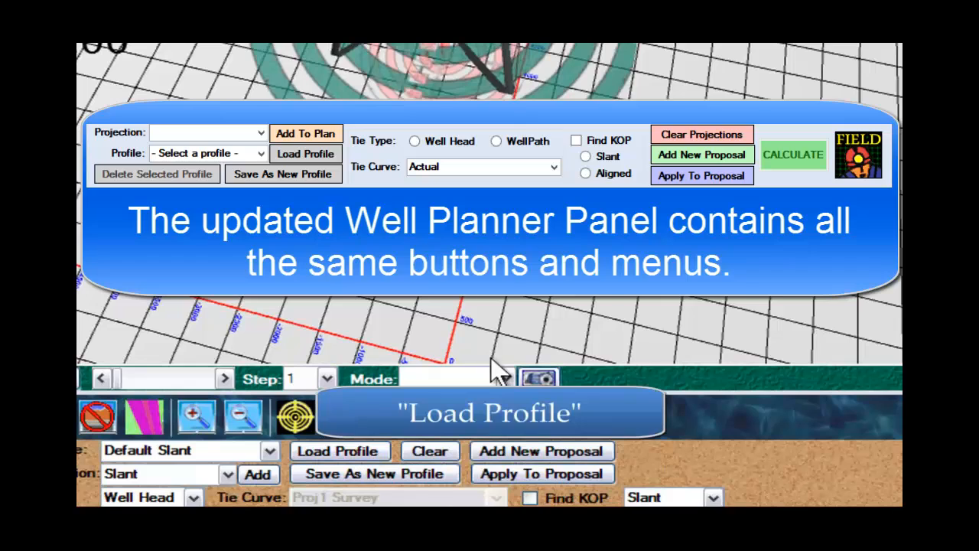
click(579, 240)
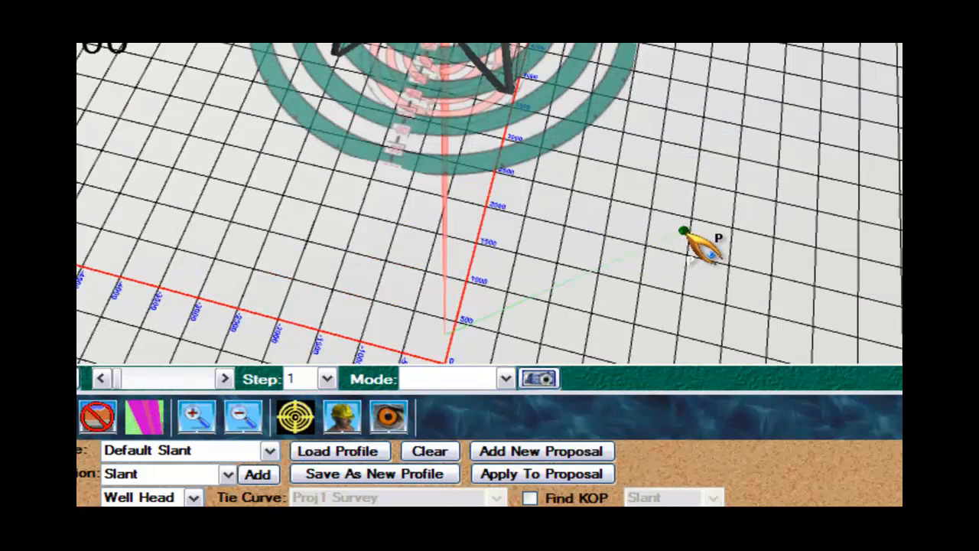
Step: Set the PBHL target as the first target and reload the Default Slant profile
right_click(683, 231)
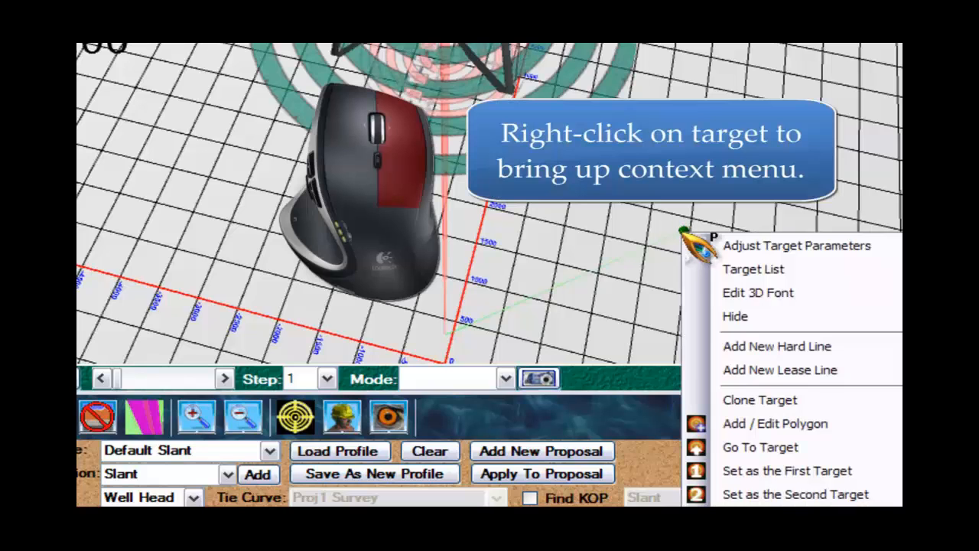
click(786, 468)
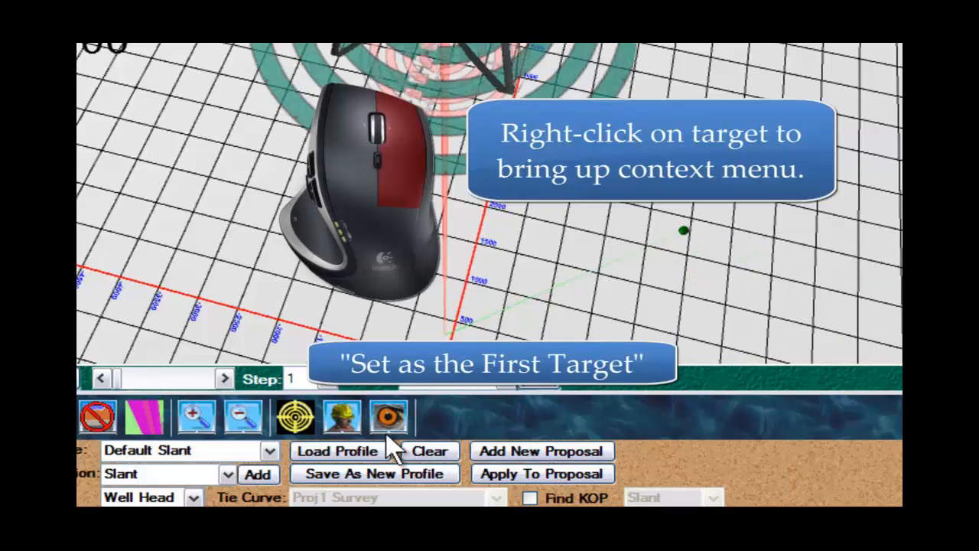
click(354, 451)
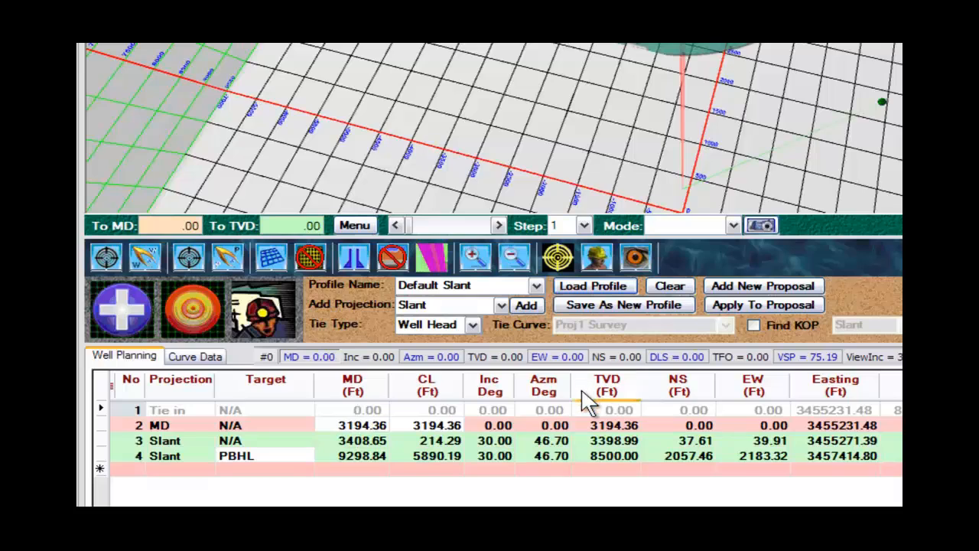
Step: Set the DLS of the first slant projection in the well plan to 3.00
click(359, 424)
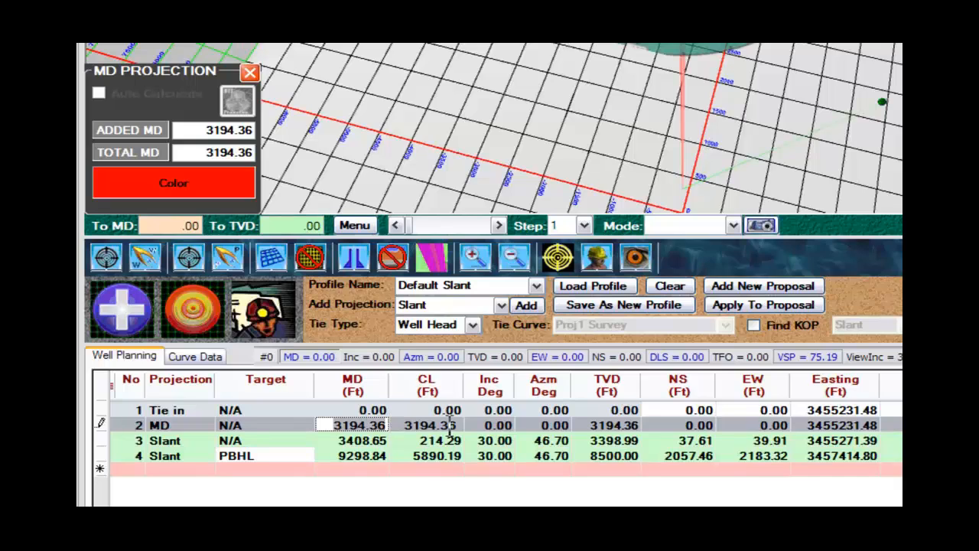
key(Return)
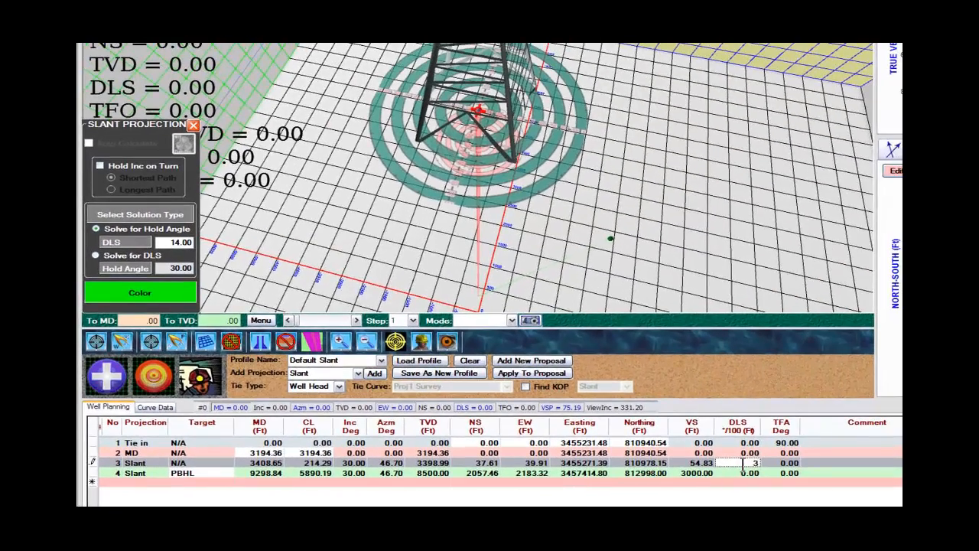
key(Tab)
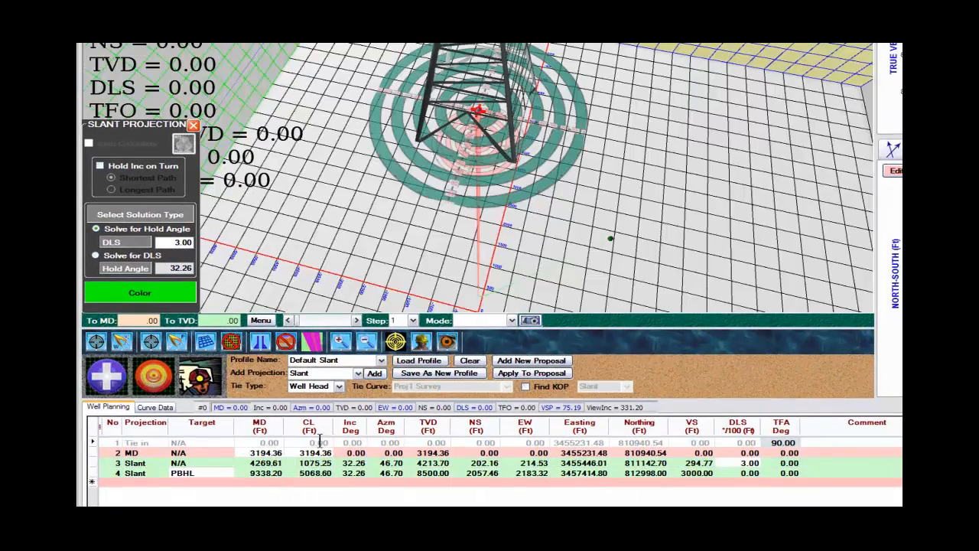
Step: Set the measured depth of the plan's MD projection to 4000
click(269, 453)
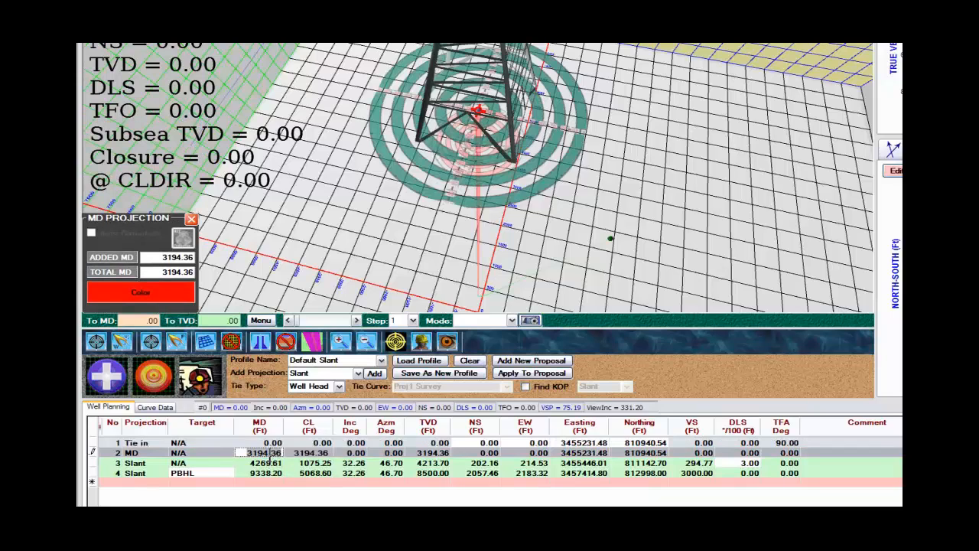
text(4000)
key(Return)
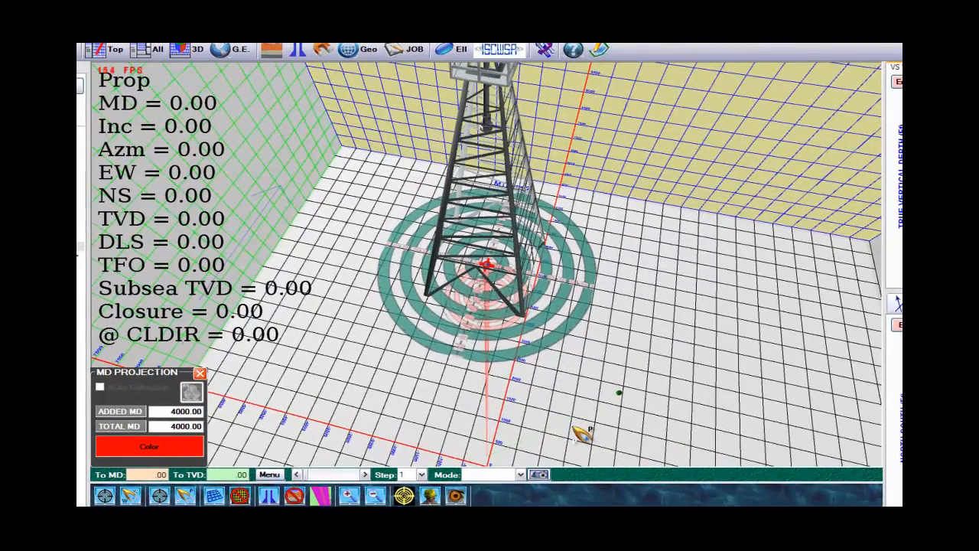
Step: Enlarge the displayed well path in the 3D view and start advancing the depth marker down the curve
key(ctrl+s)
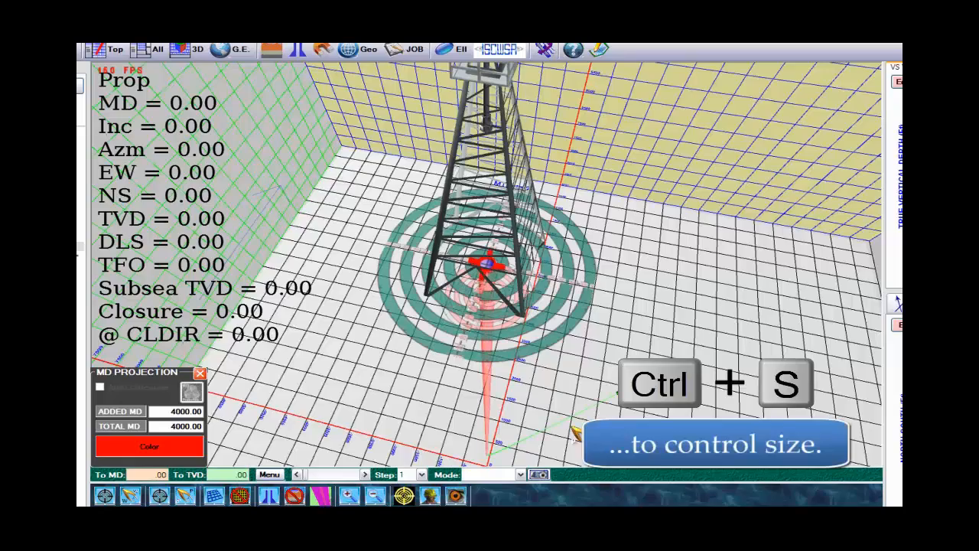
drag(559, 423, 555, 401)
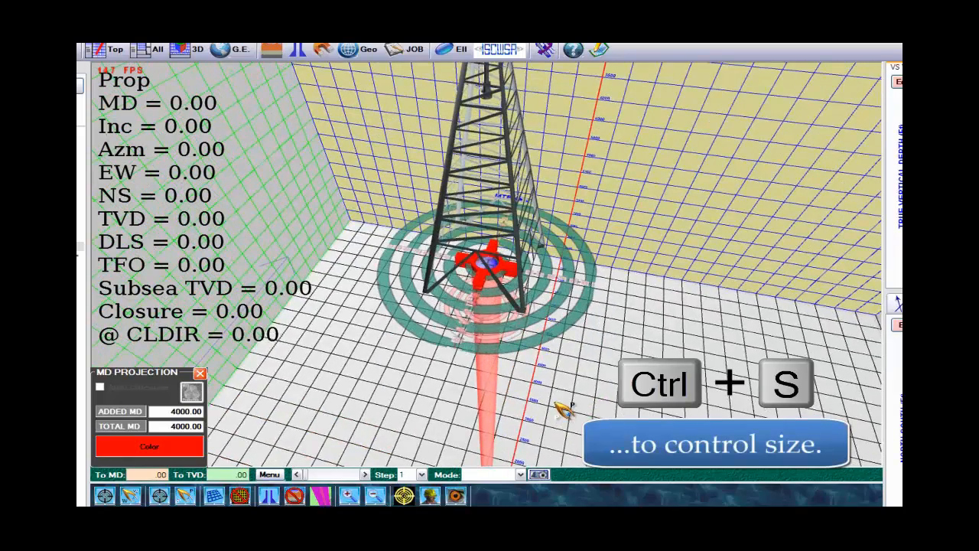
key(Down)
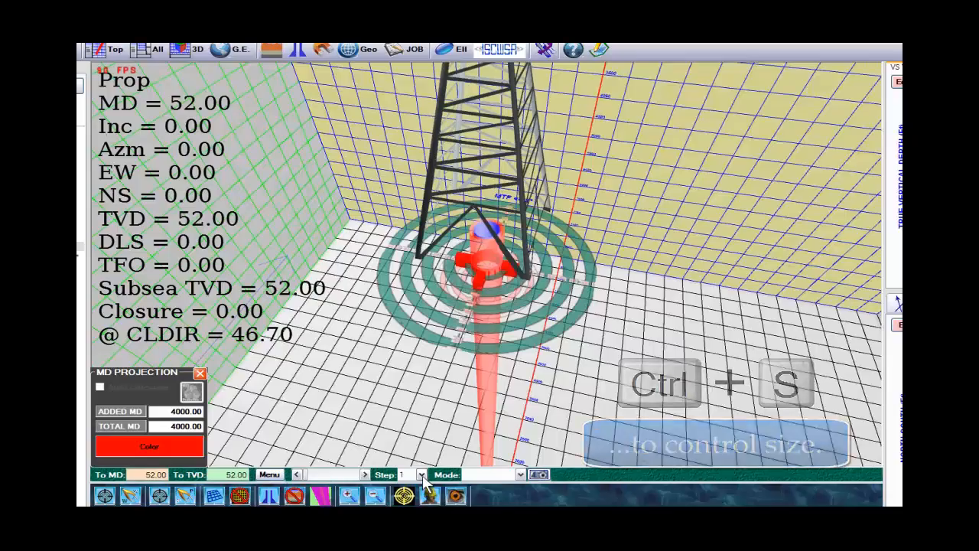
Step: Set the depth step to 30 and follow the planned curve down to the PBHL target, viewing it from below
click(420, 474)
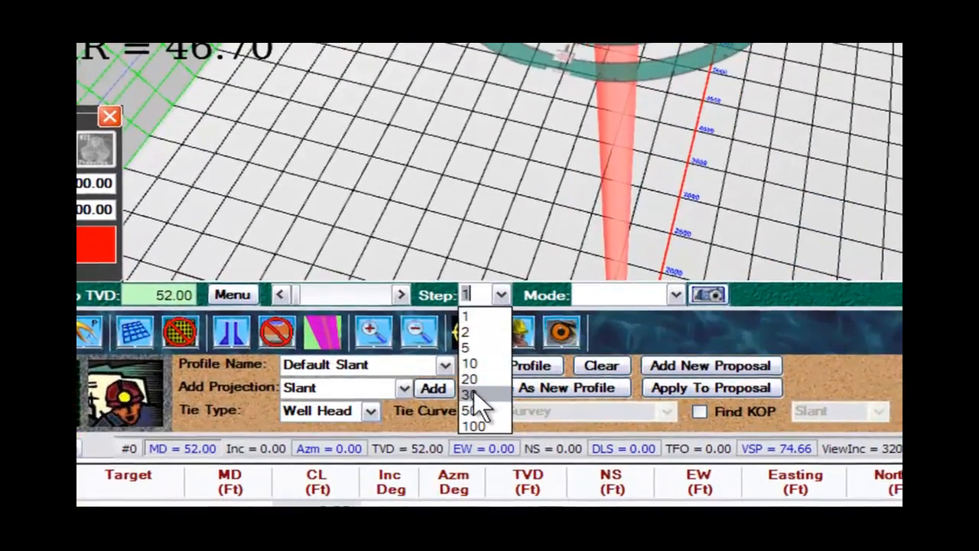
click(474, 394)
key(Down)
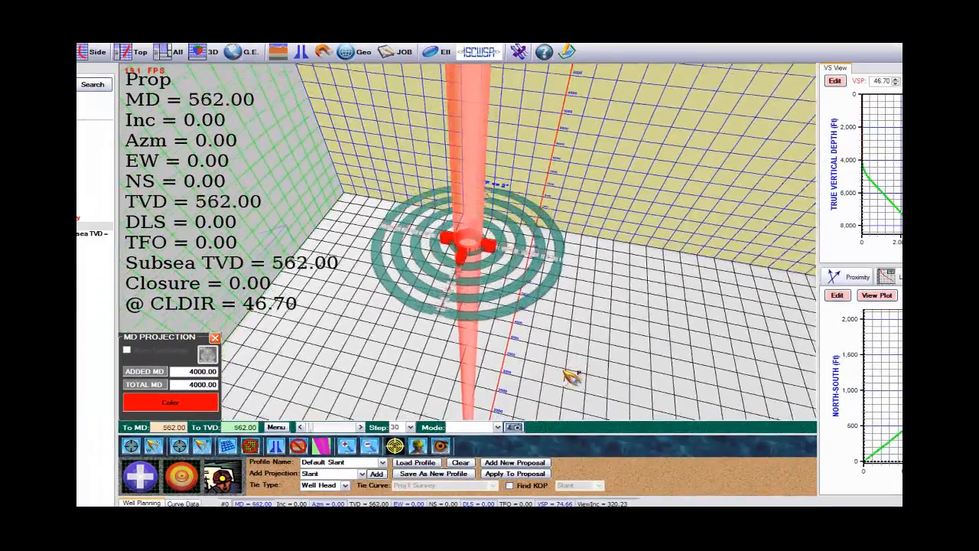
key(Down)
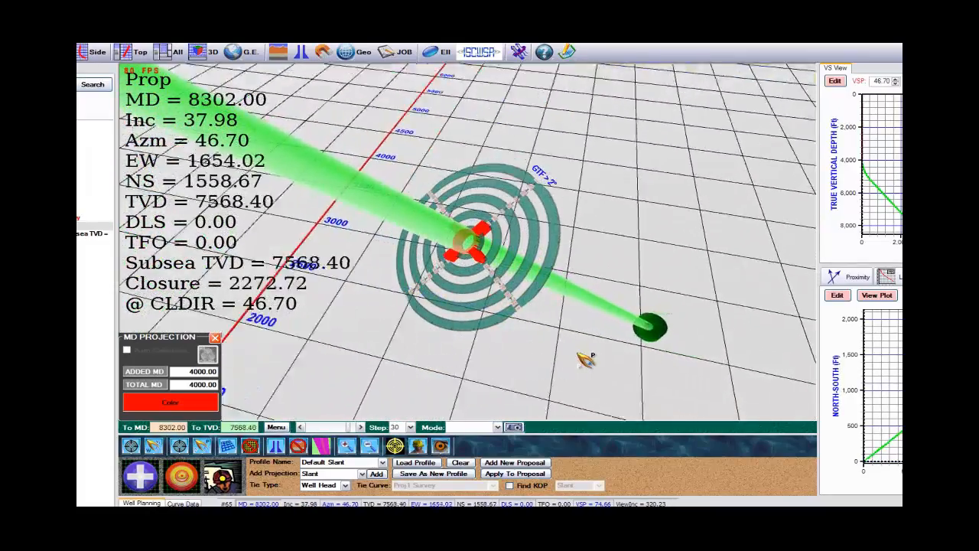
drag(538, 291, 246, 120)
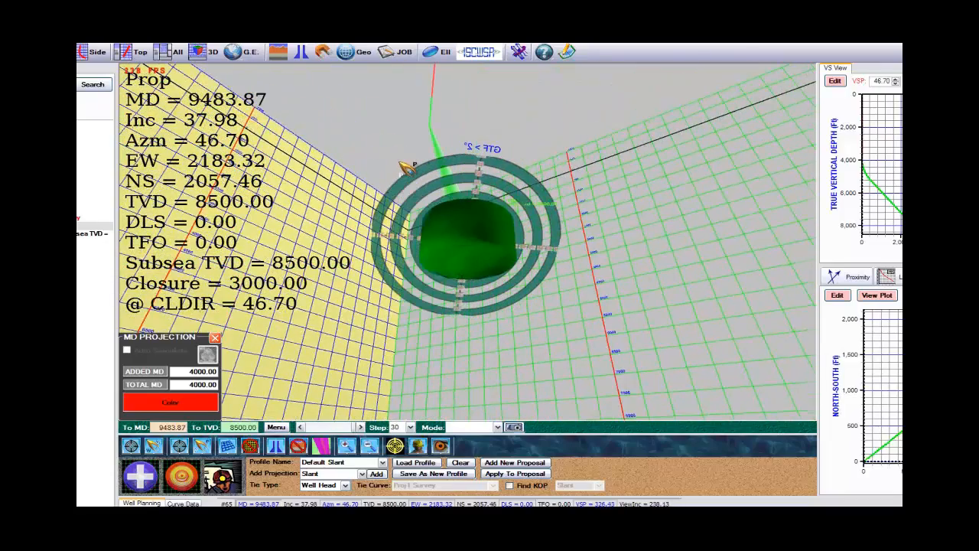
Step: Return the depth marker up the curve and apply the slant plan to the current proposal curve
key(Up)
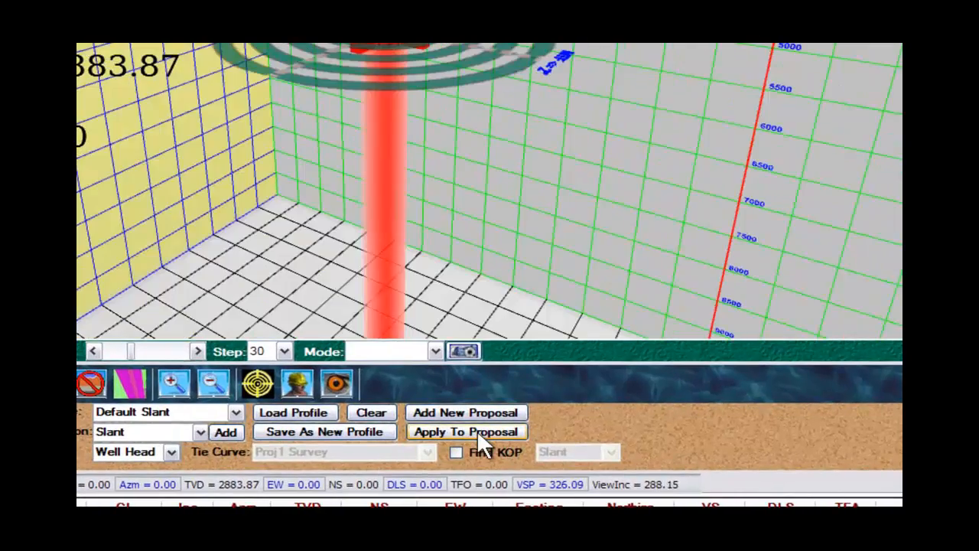
click(477, 431)
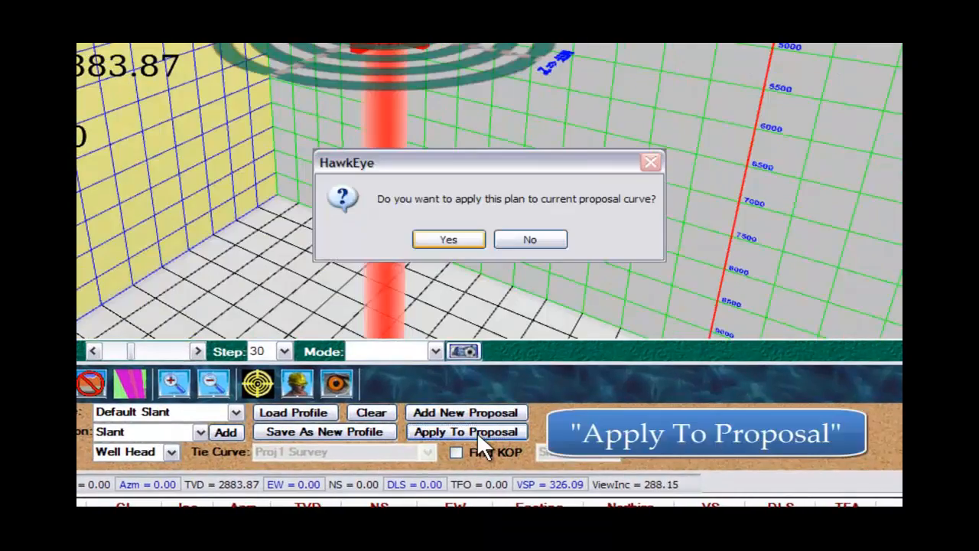
click(449, 239)
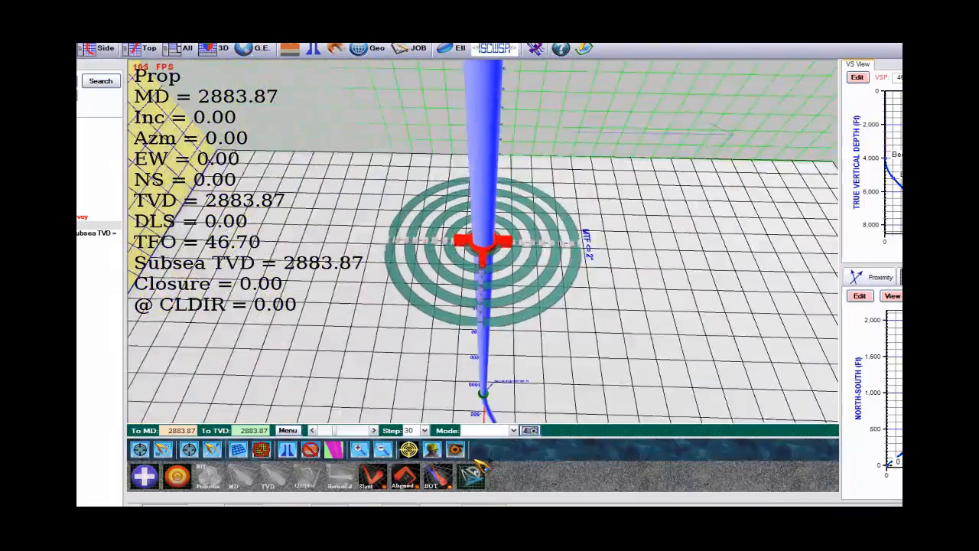
Step: Inspect the applied proposal curve in 3D and swap the vertical section plot into the main view
drag(474, 459, 494, 460)
drag(654, 362, 739, 365)
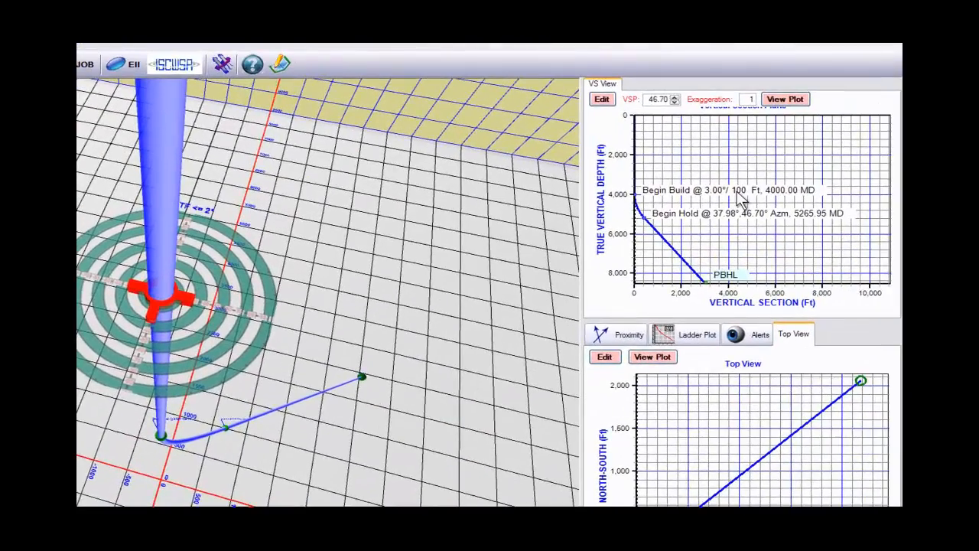
double_click(742, 200)
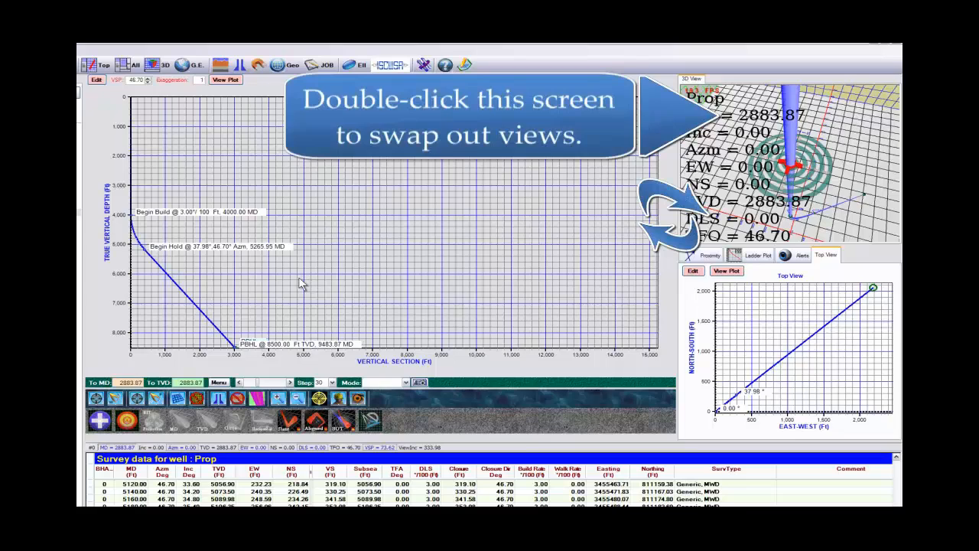
drag(299, 278, 372, 260)
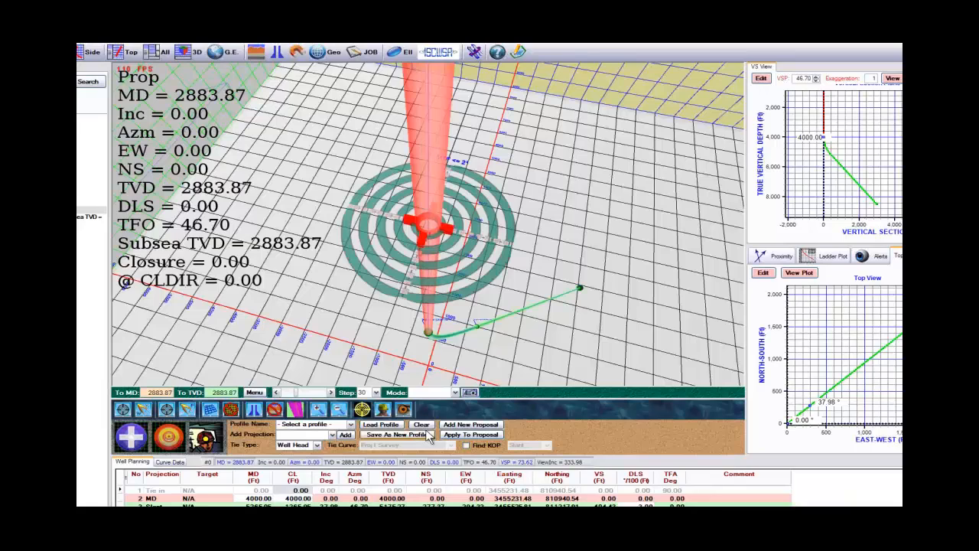
Step: Set the course length of the well plan's MD projection to 3800
click(428, 434)
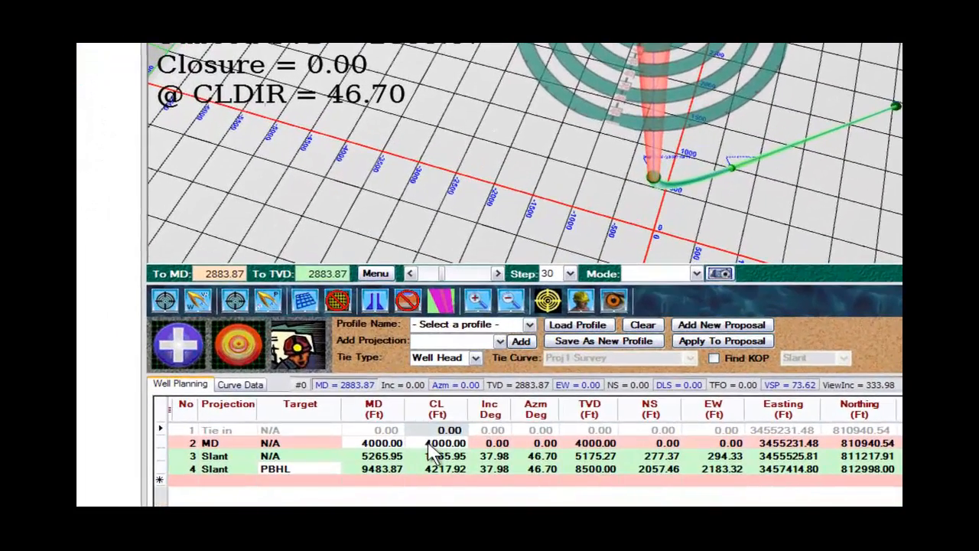
click(429, 443)
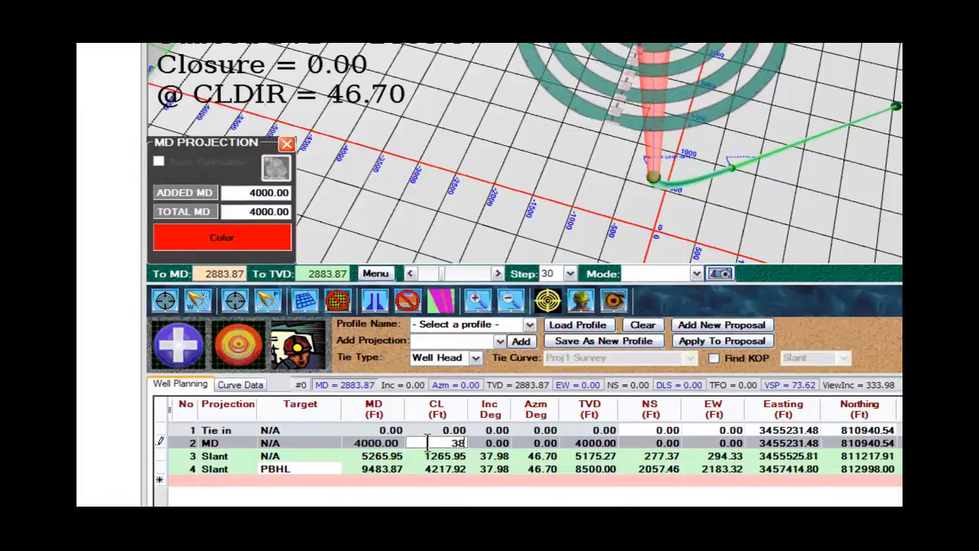
key(Tab)
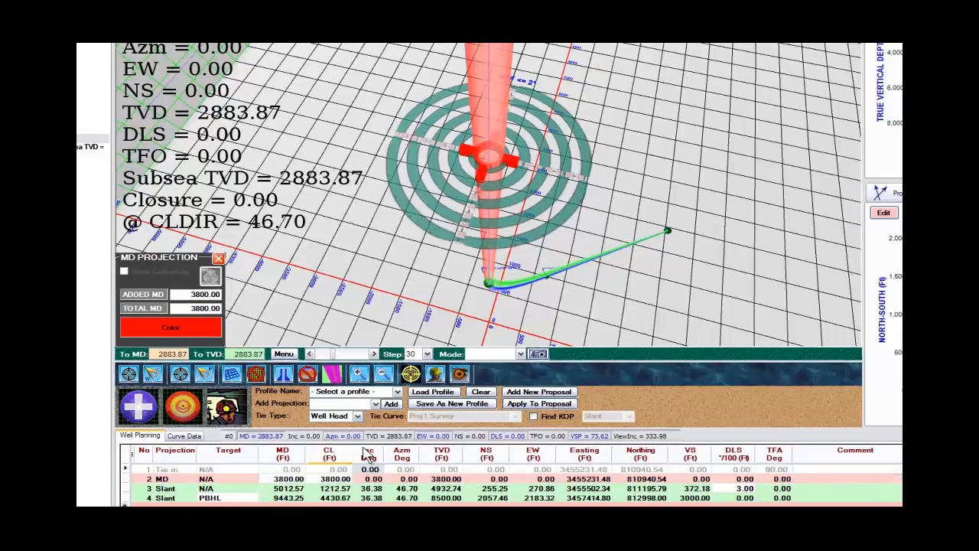
Step: Follow the revised plan down the 3D view and back up, comparing it with the existing proposal curve
drag(577, 320, 567, 294)
scroll(567, 295, up, 1)
scroll(567, 294, up, 20)
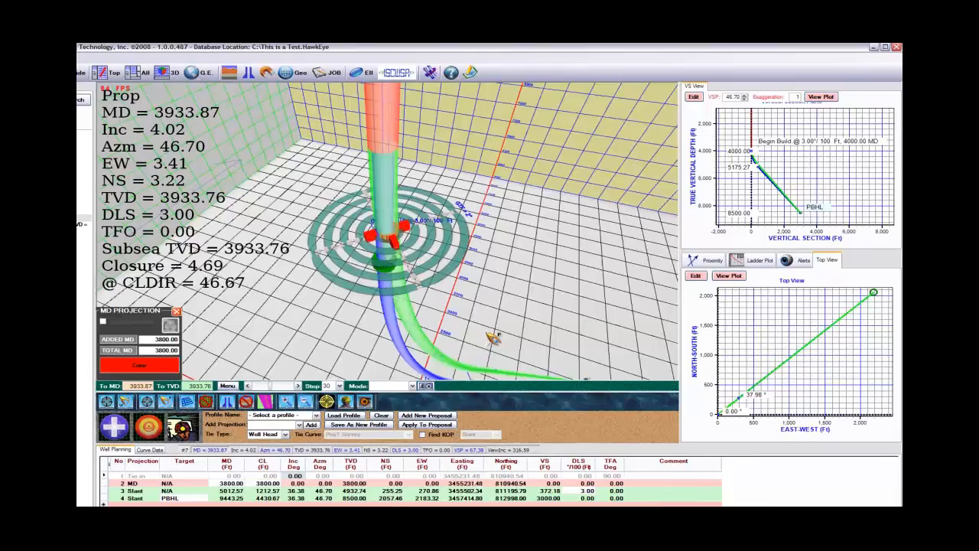
drag(494, 337, 470, 305)
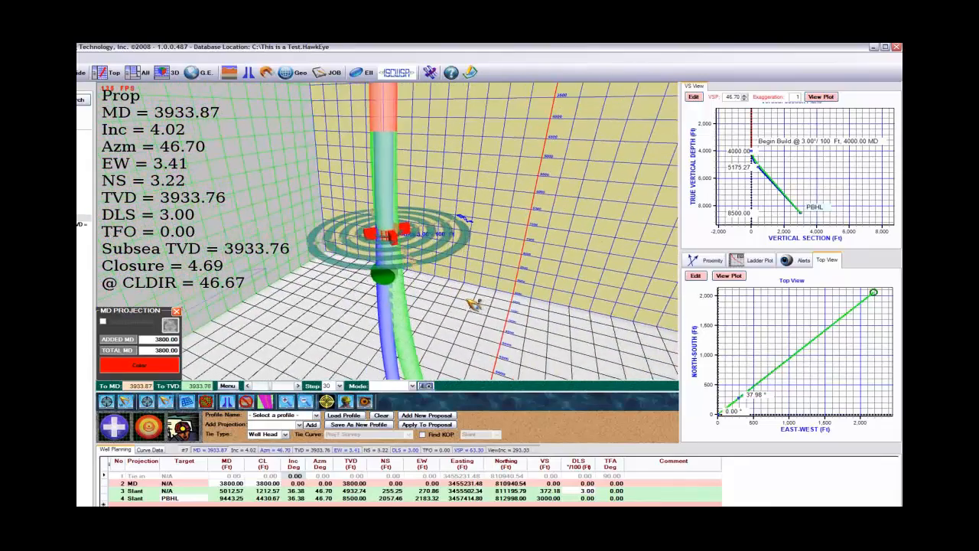
scroll(469, 304, up, 17)
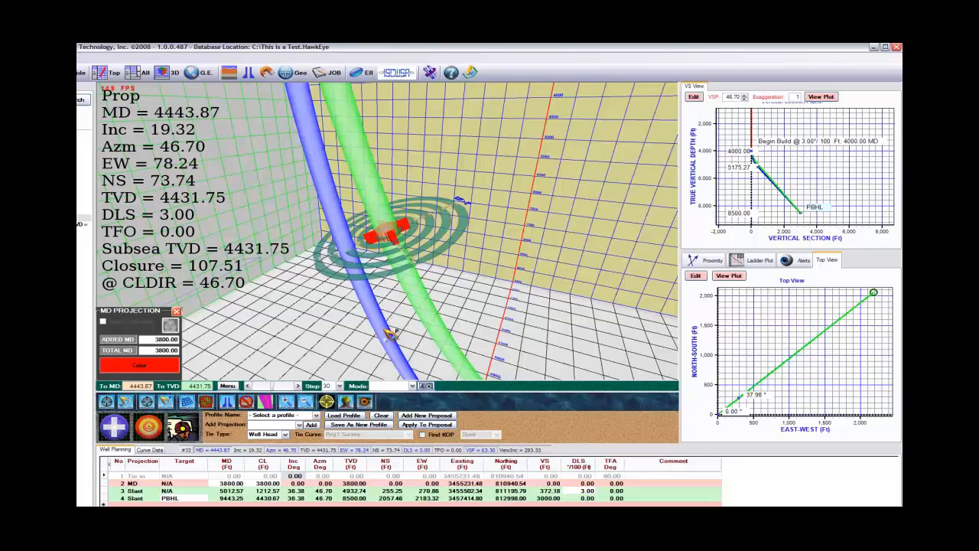
scroll(485, 300, up, 20)
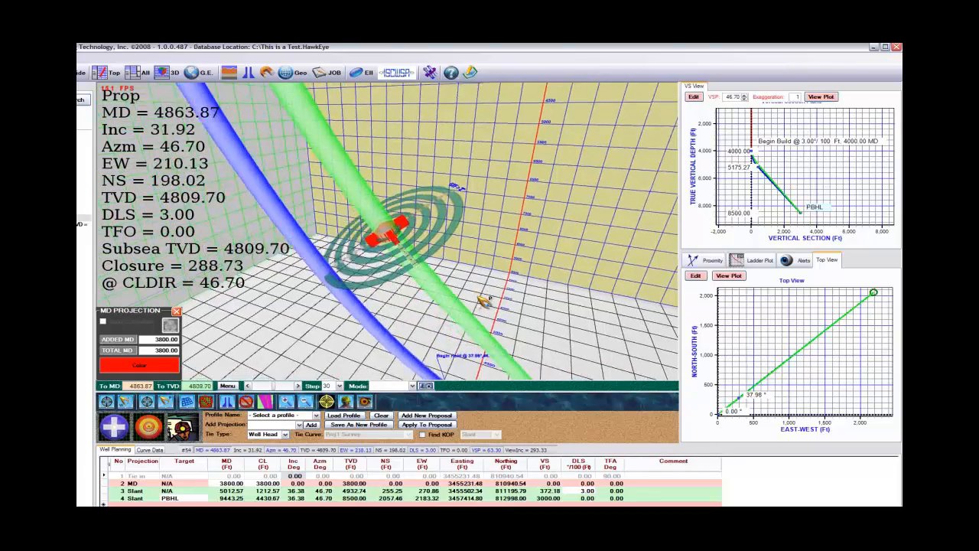
scroll(481, 302, down, 20)
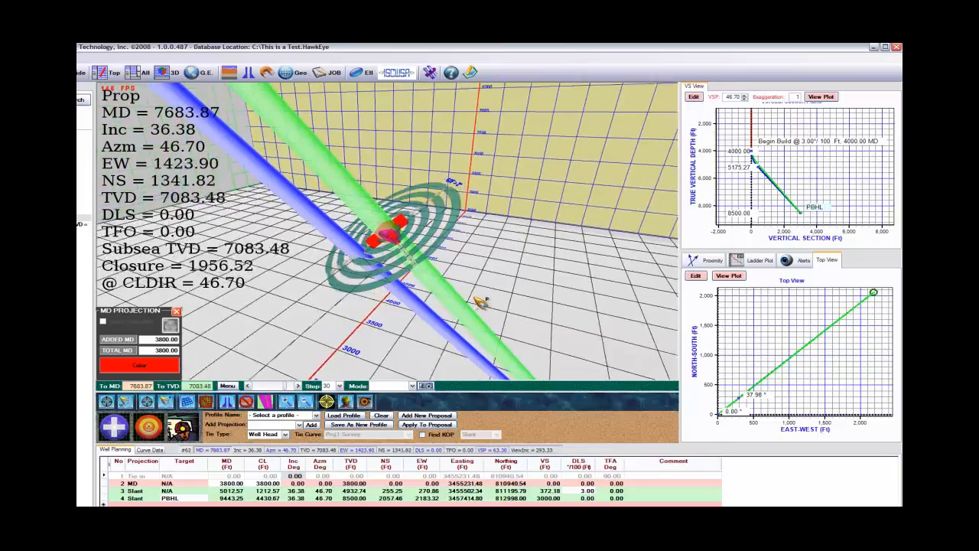
scroll(479, 301, down, 18)
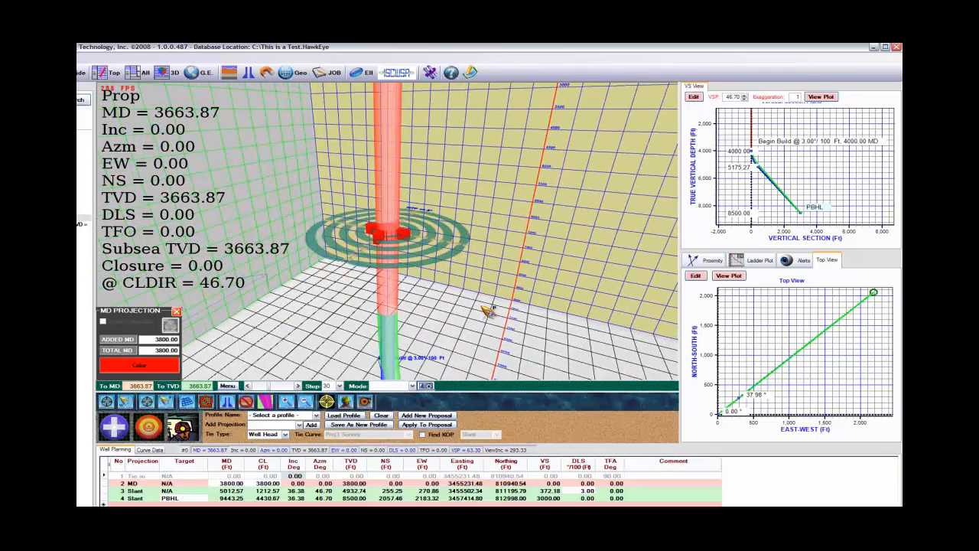
drag(488, 310, 510, 345)
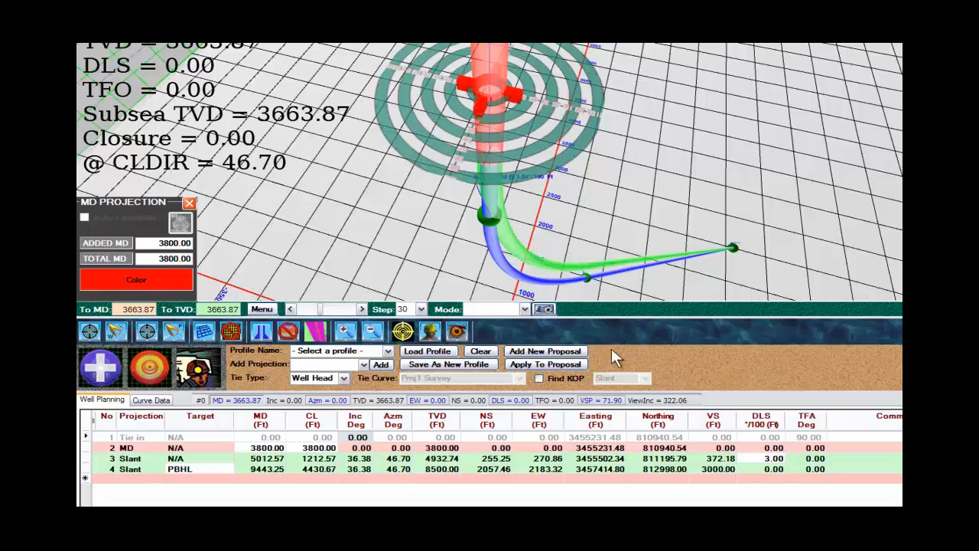
Step: Apply the revised plan to the current proposal curve and leave well planning mode
click(569, 364)
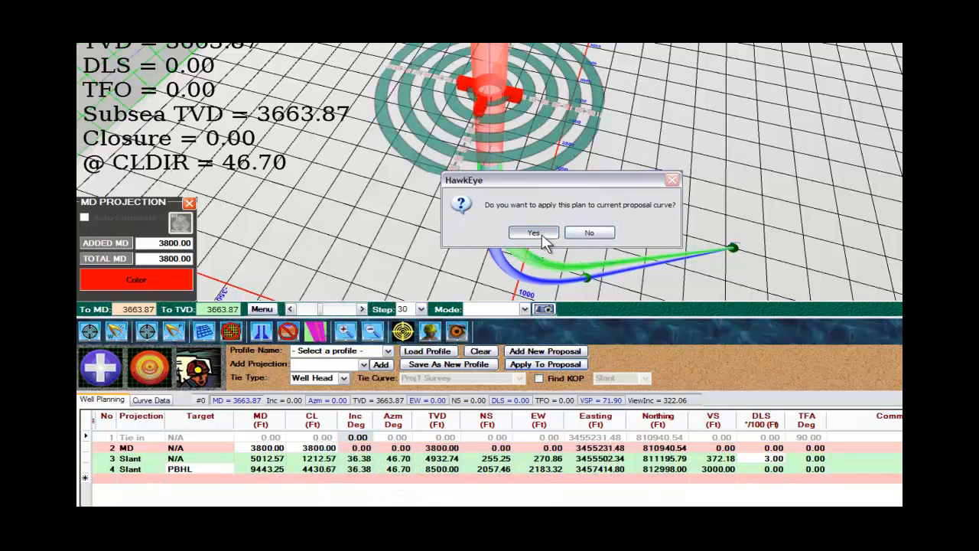
click(533, 233)
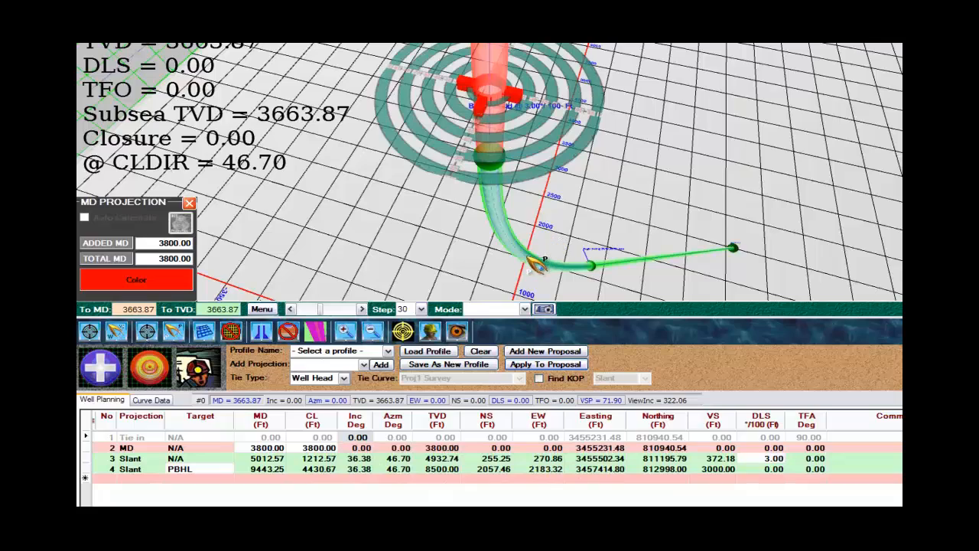
click(217, 383)
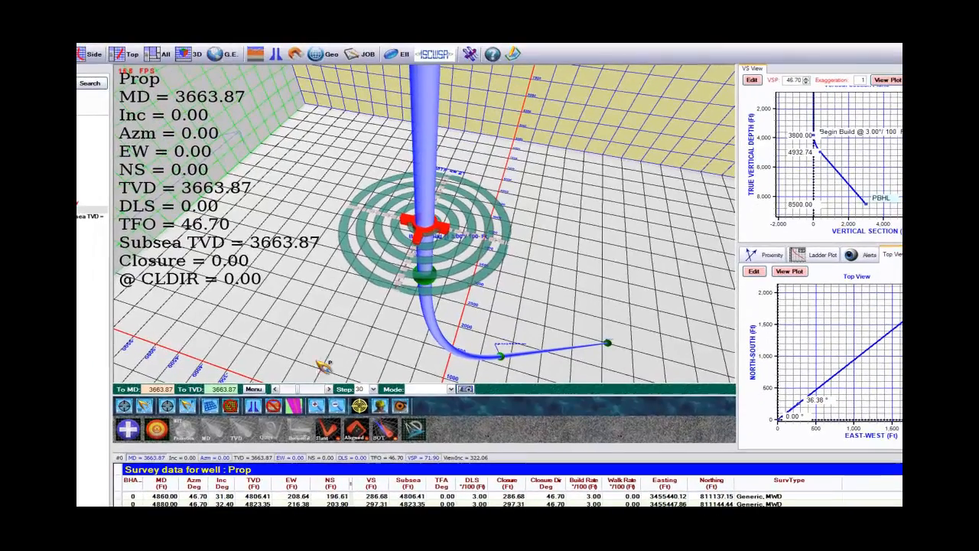
Step: Show the survey report of the proposal curve, view its second page, and close the report generator
drag(331, 346, 357, 340)
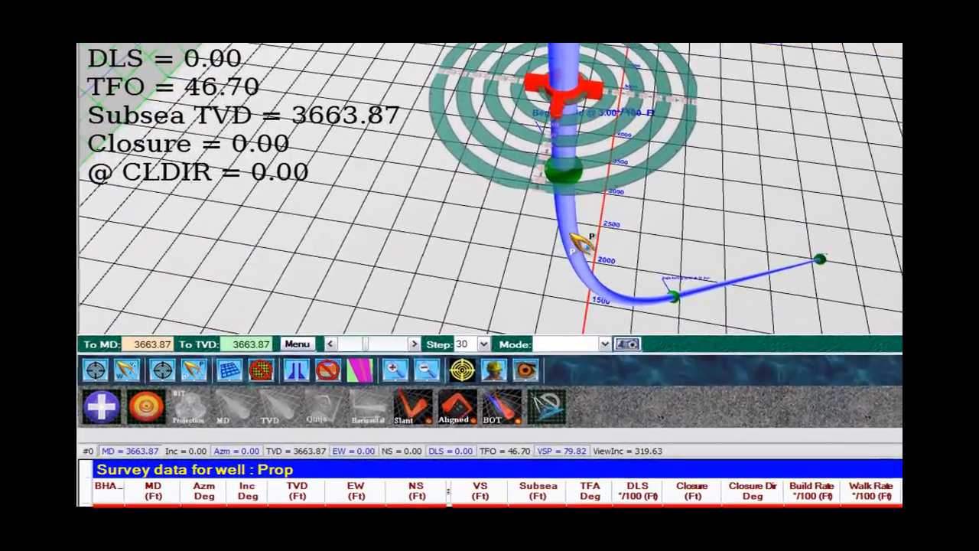
right_click(435, 324)
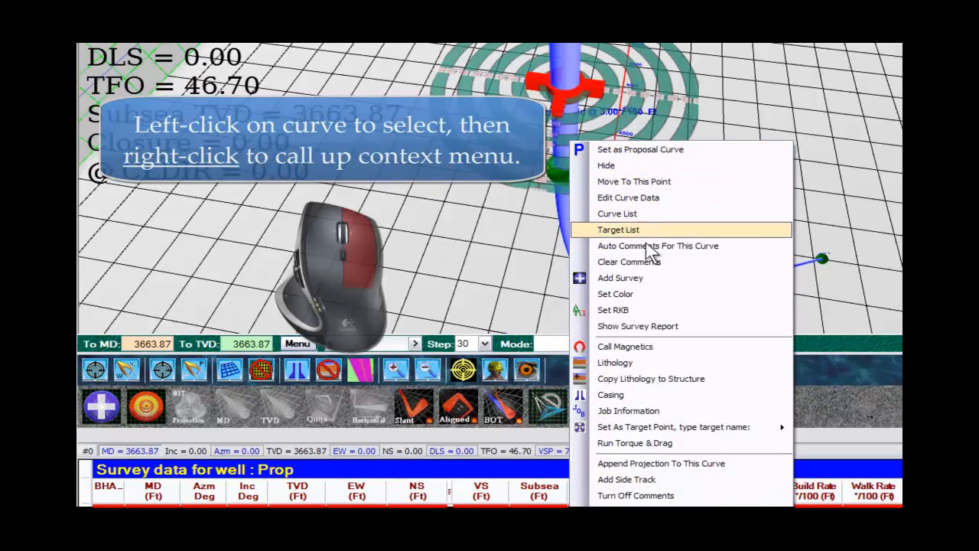
click(654, 325)
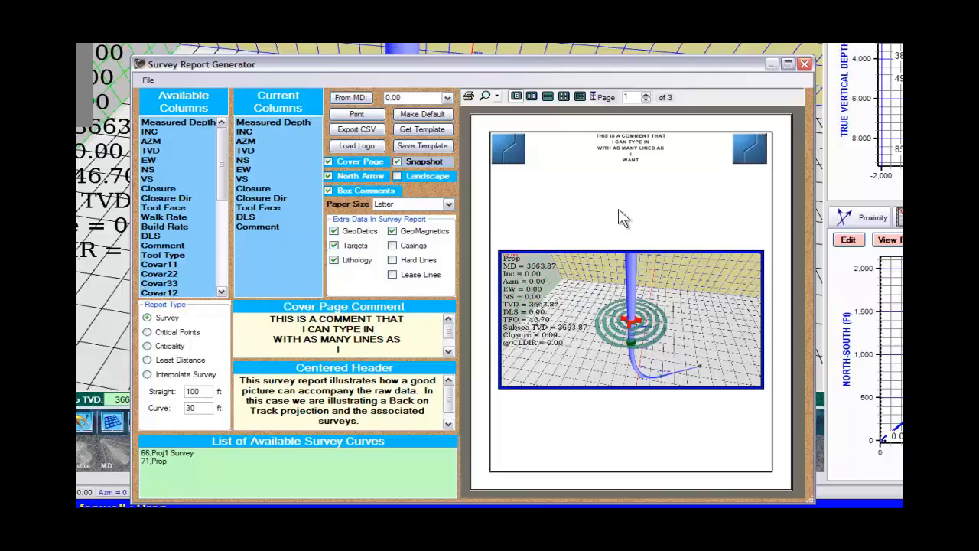
click(646, 94)
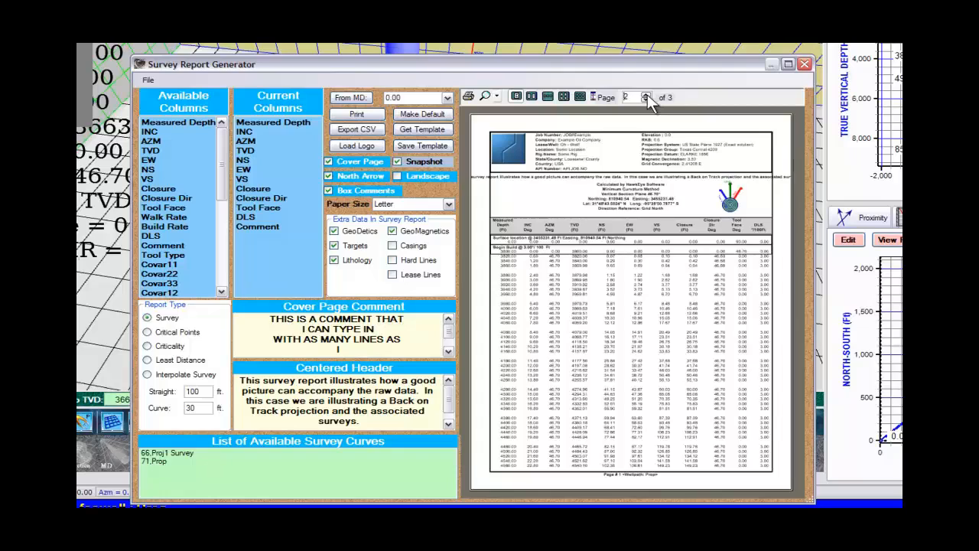
click(805, 65)
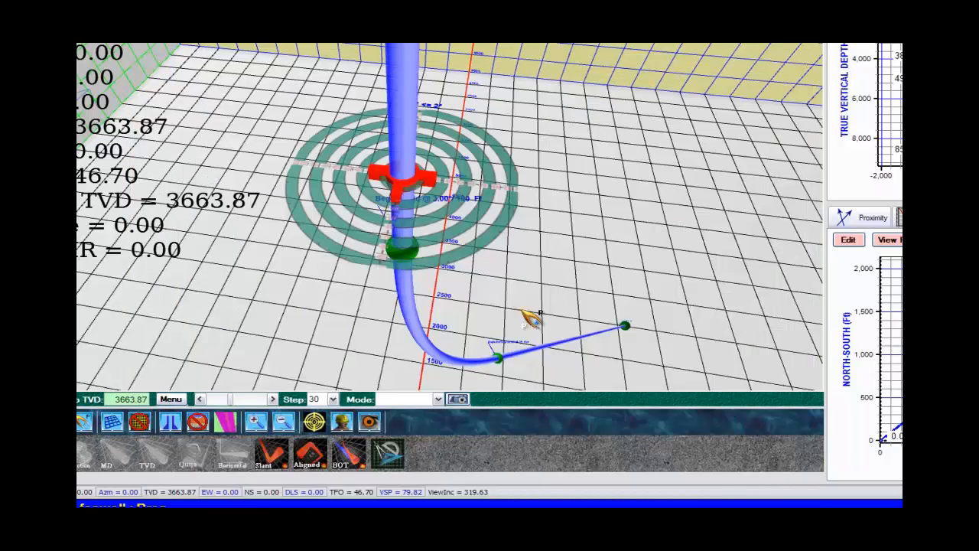